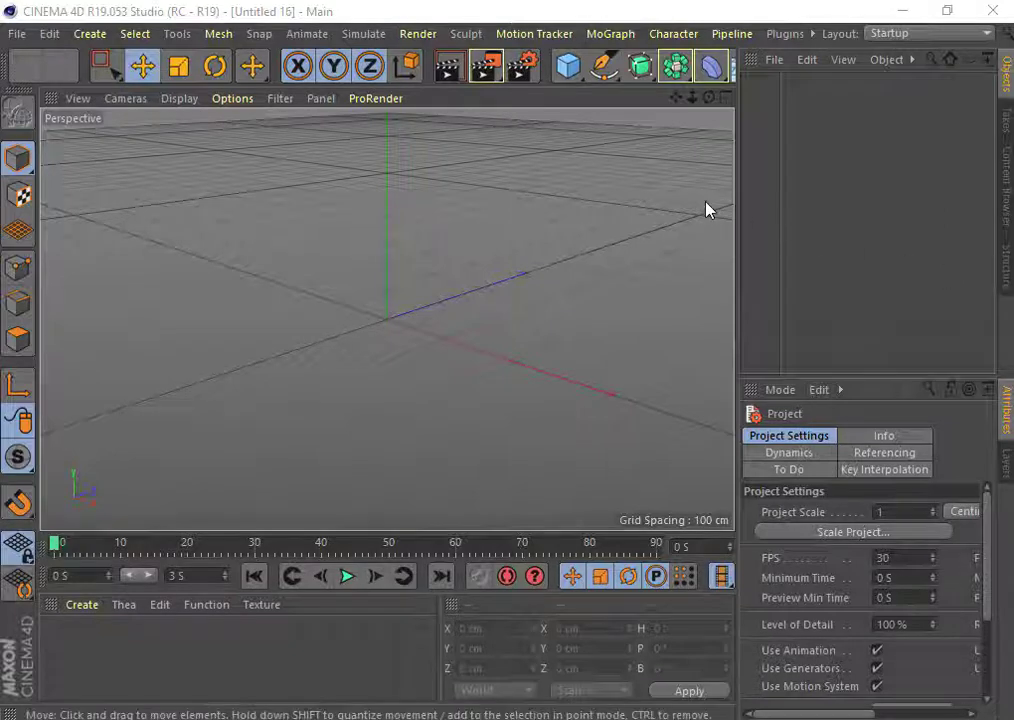
Open the generator palette from the Array toolbar icon to list Array, Boole and Symmetry.
click(678, 80)
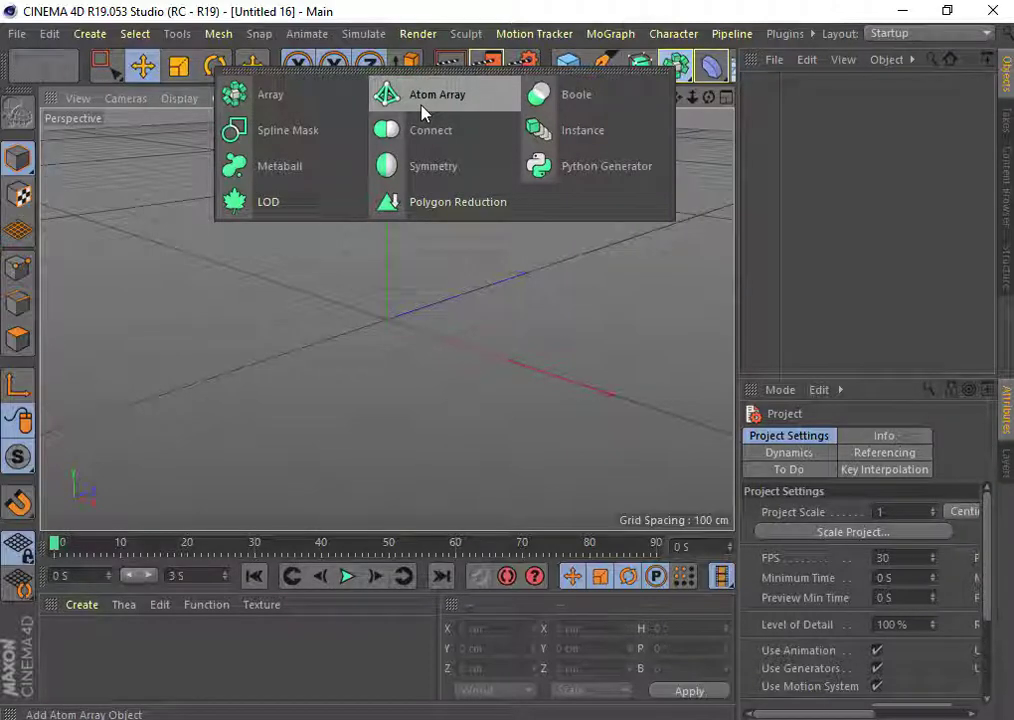
Add an Array generator and a Sphere, and set the viewport to Gouraud Shading (Lines).
click(298, 103)
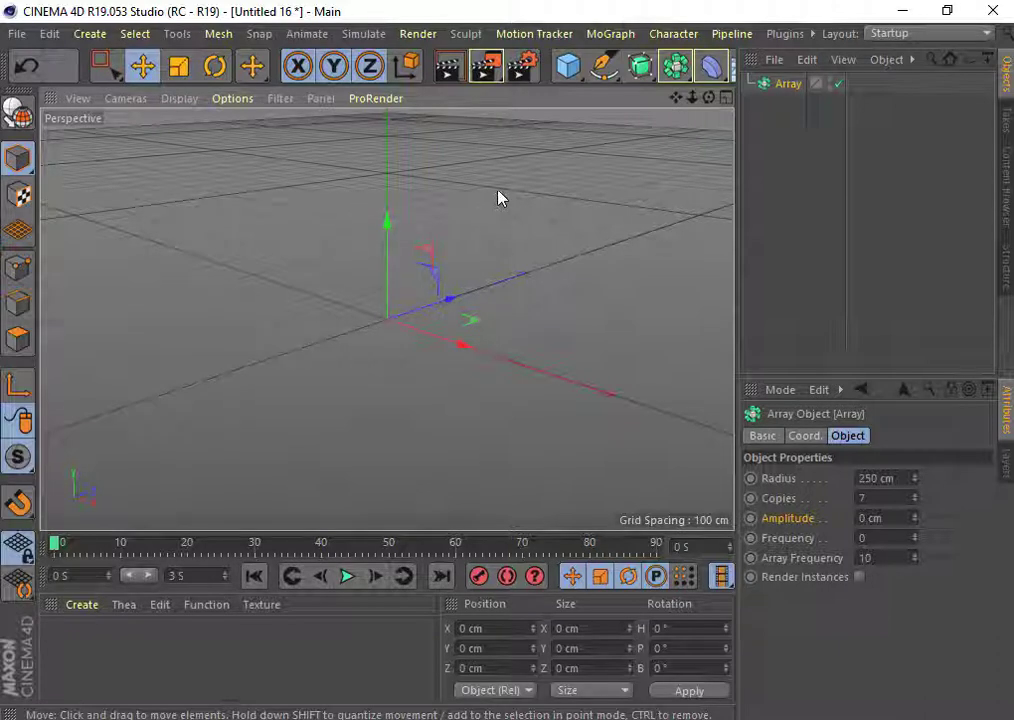
click(579, 75)
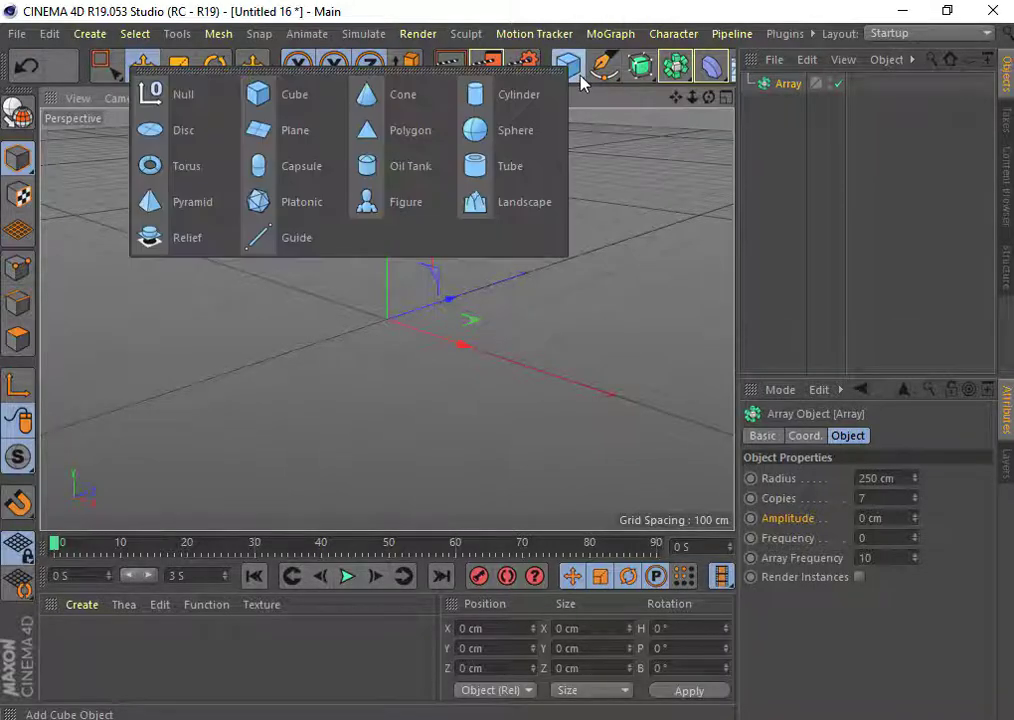
click(528, 138)
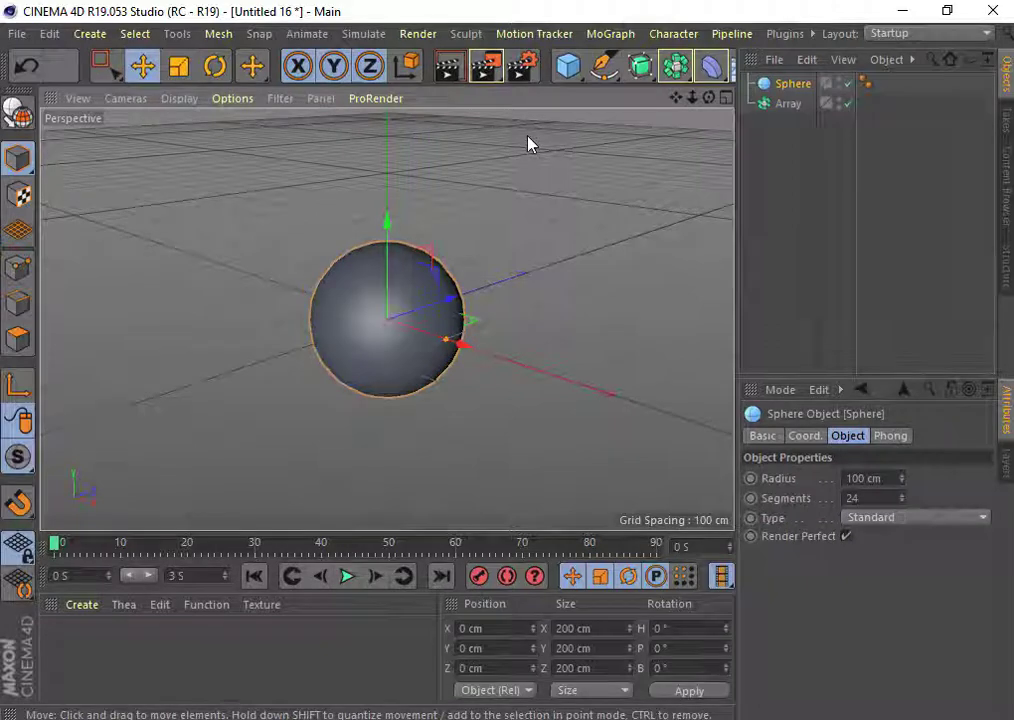
click(178, 100)
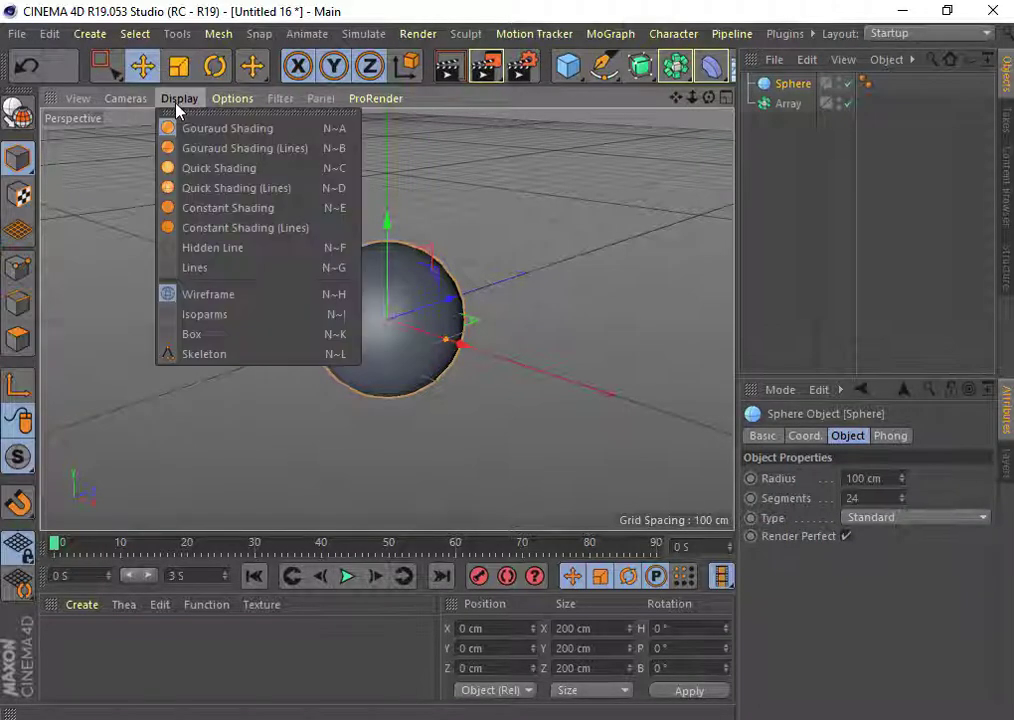
click(213, 150)
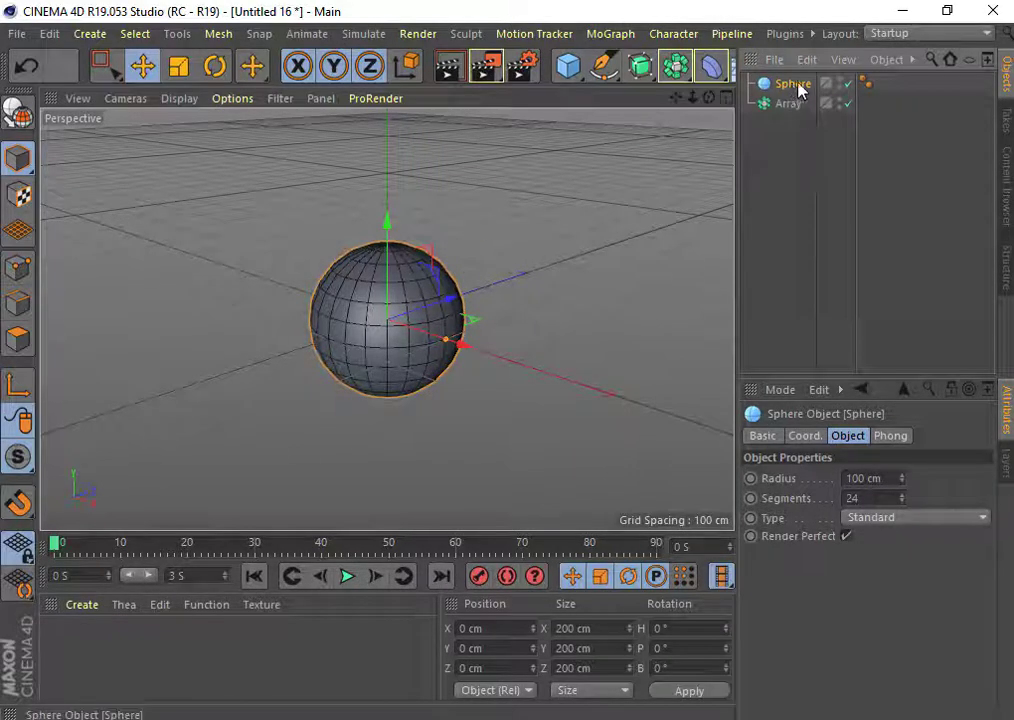
Parent the Sphere under the Array and frame the resulting ring of spheres from above.
mouse_move(800, 88)
mouse_down()
mouse_move(788, 92)
mouse_move(791, 103)
mouse_up()
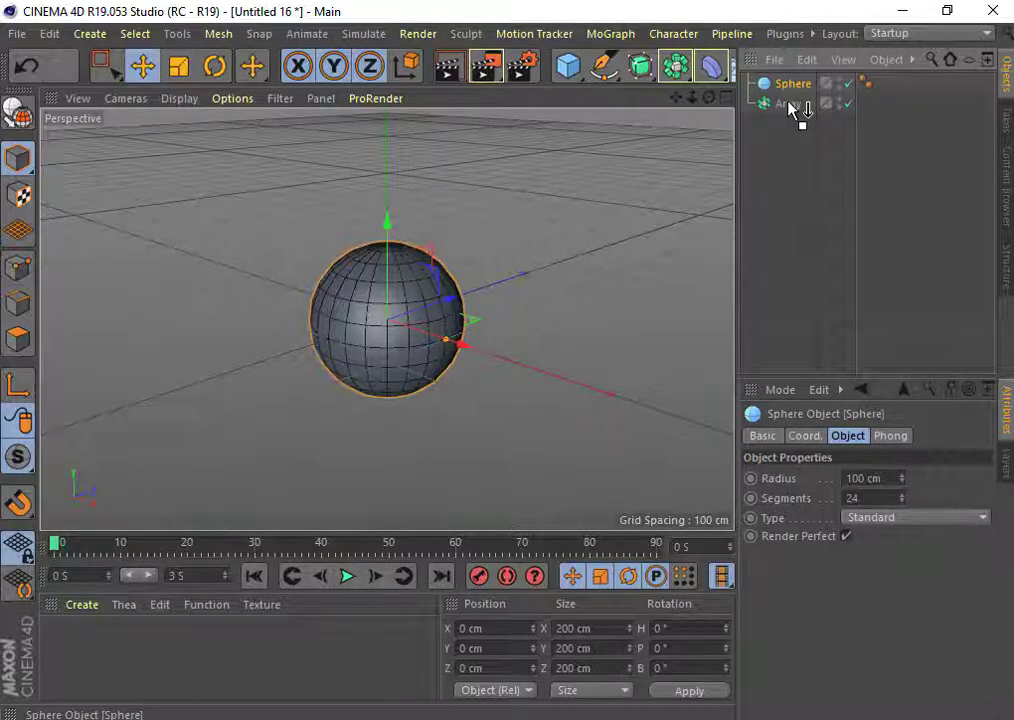
drag(795, 107, 796, 105)
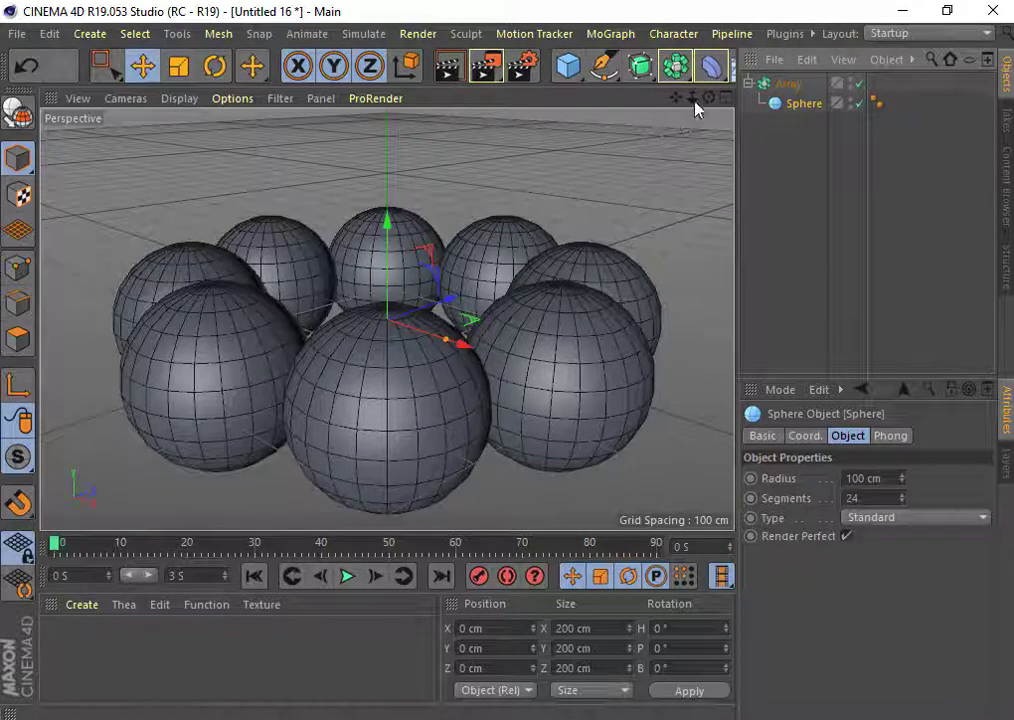
mouse_move(693, 100)
mouse_down()
mouse_move(660, 102)
mouse_move(693, 101)
mouse_up()
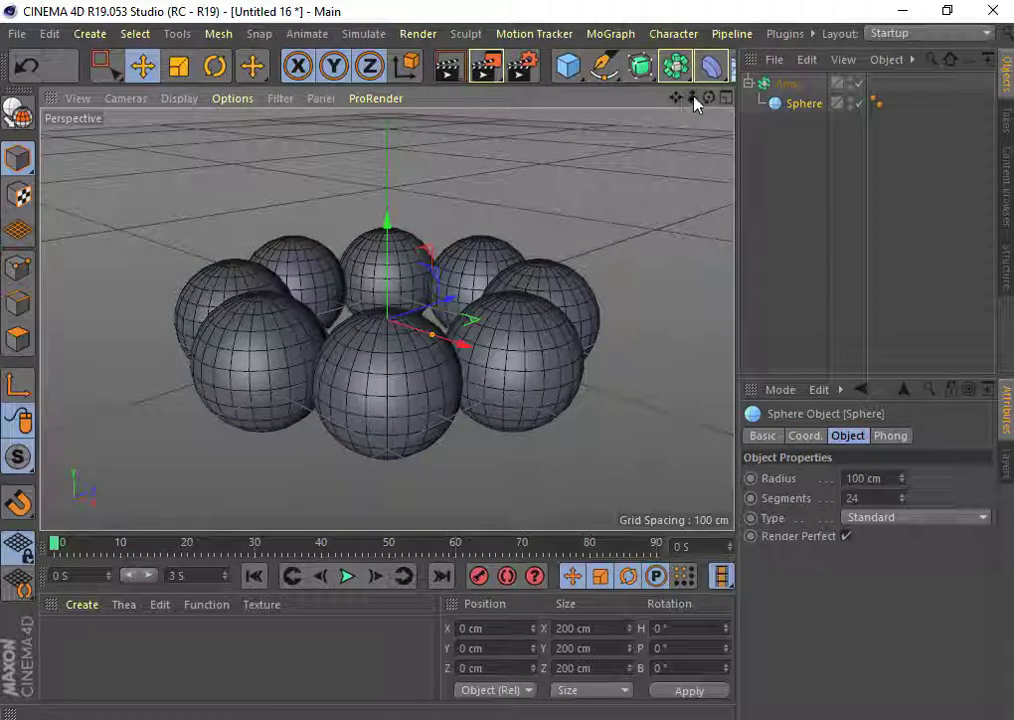
mouse_move(709, 100)
mouse_down()
mouse_move(709, 130)
mouse_move(669, 110)
mouse_move(686, 97)
mouse_move(690, 110)
mouse_move(700, 103)
mouse_move(689, 107)
mouse_up()
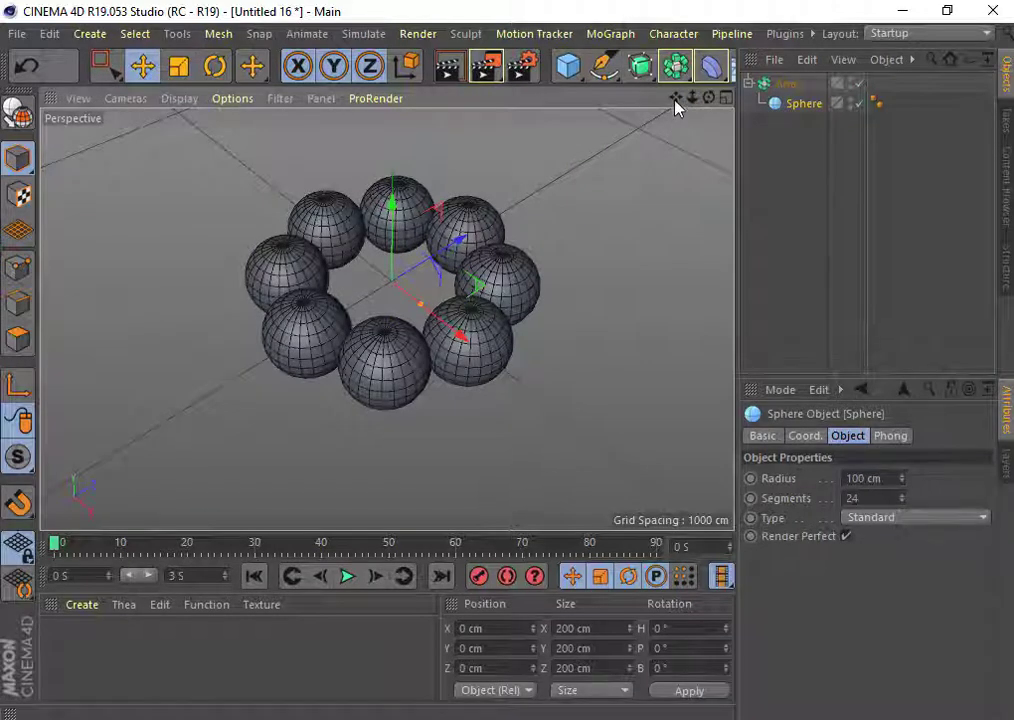
drag(676, 99, 670, 129)
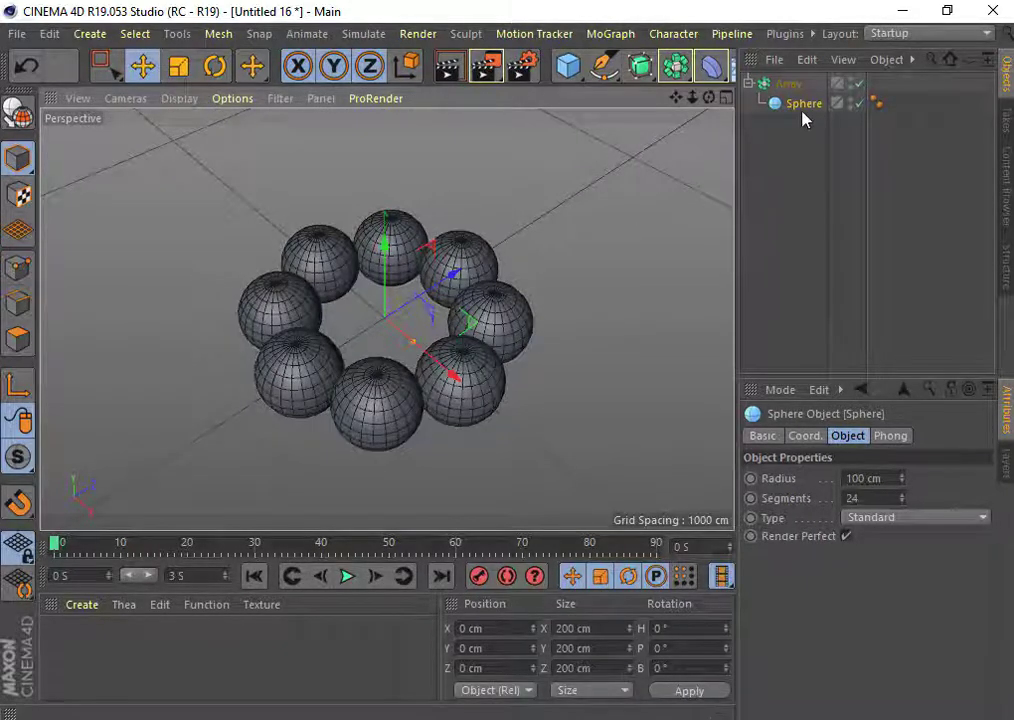
Select the Array and experiment with its Copies count and Radius.
click(788, 83)
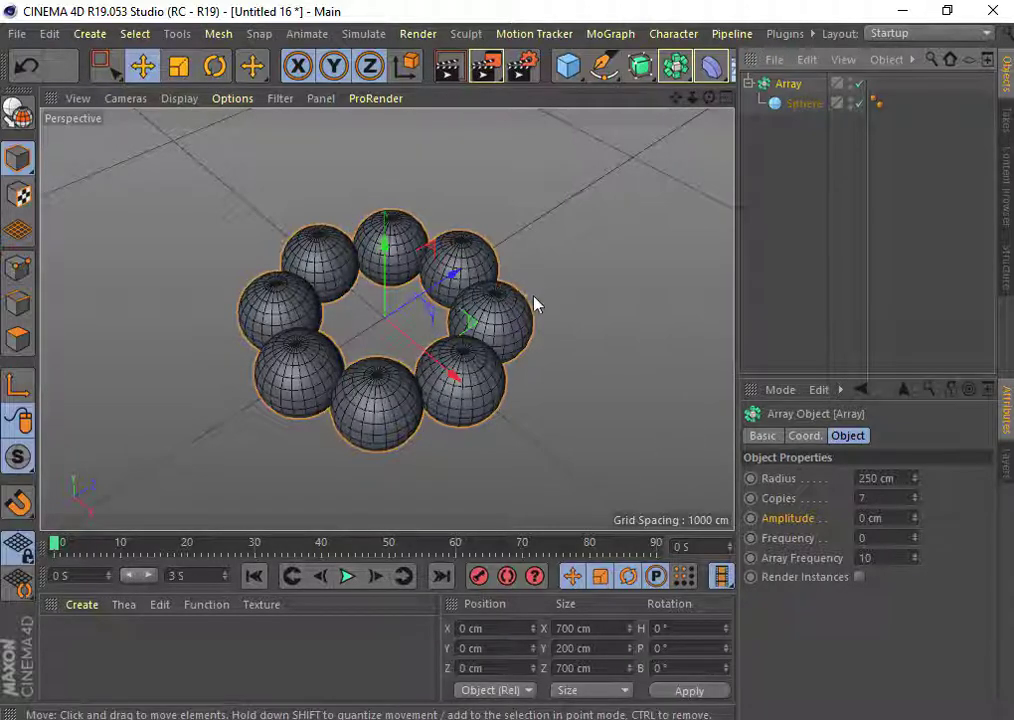
drag(914, 498, 960, 498)
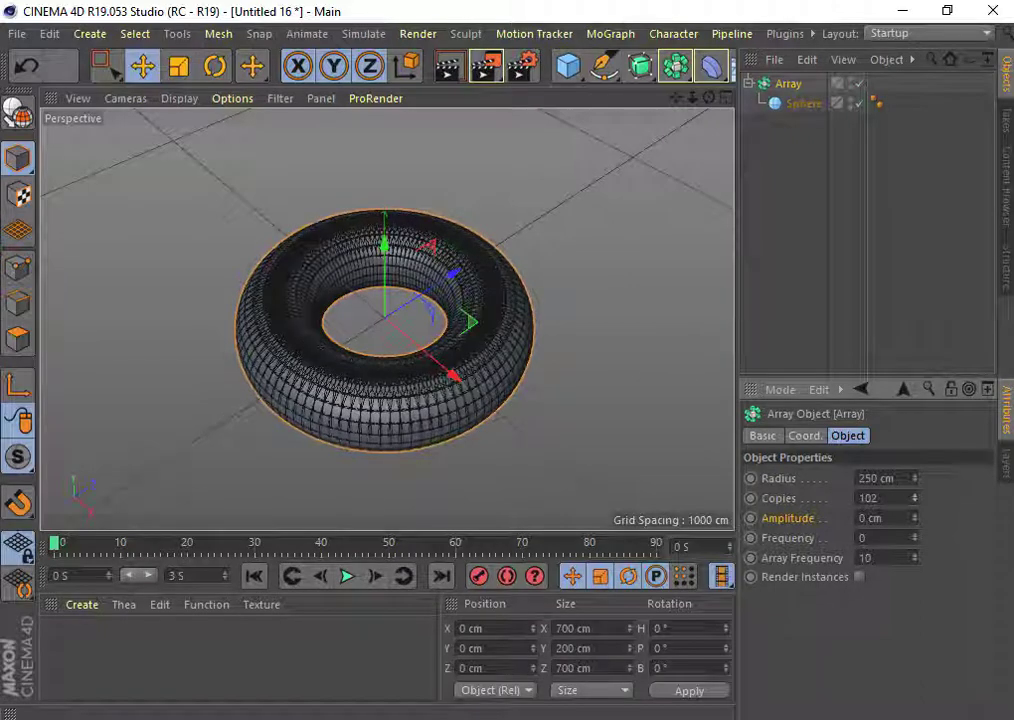
mouse_move(914, 498)
mouse_down()
mouse_move(930, 498)
mouse_move(880, 498)
mouse_move(890, 498)
mouse_up()
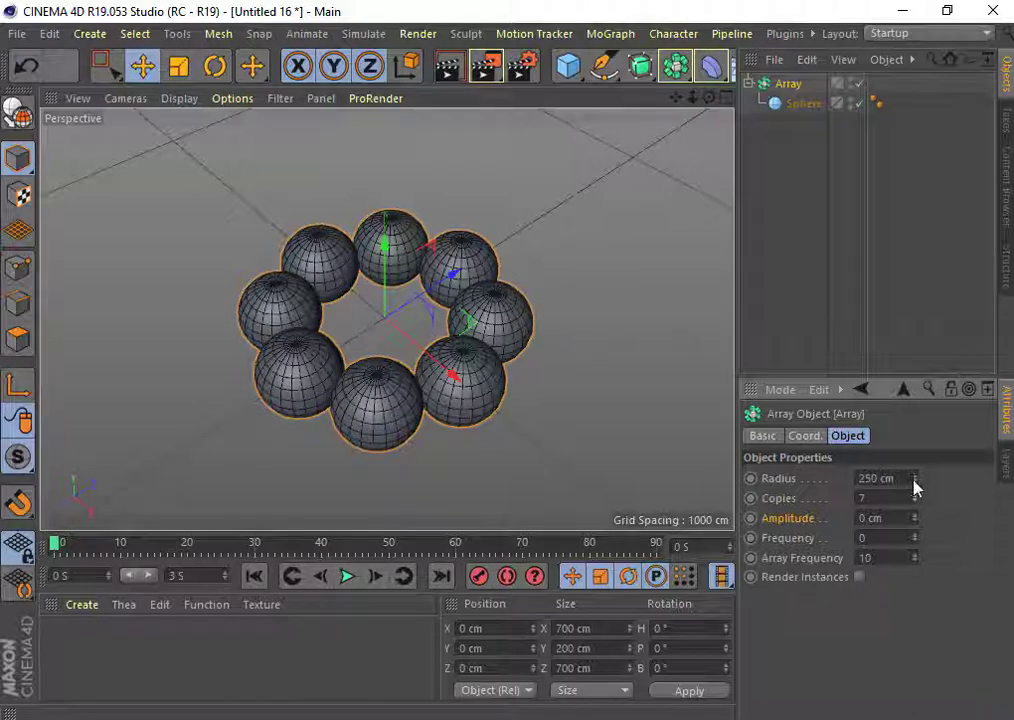
mouse_move(914, 478)
mouse_down()
mouse_move(914, 316)
mouse_move(914, 459)
mouse_up()
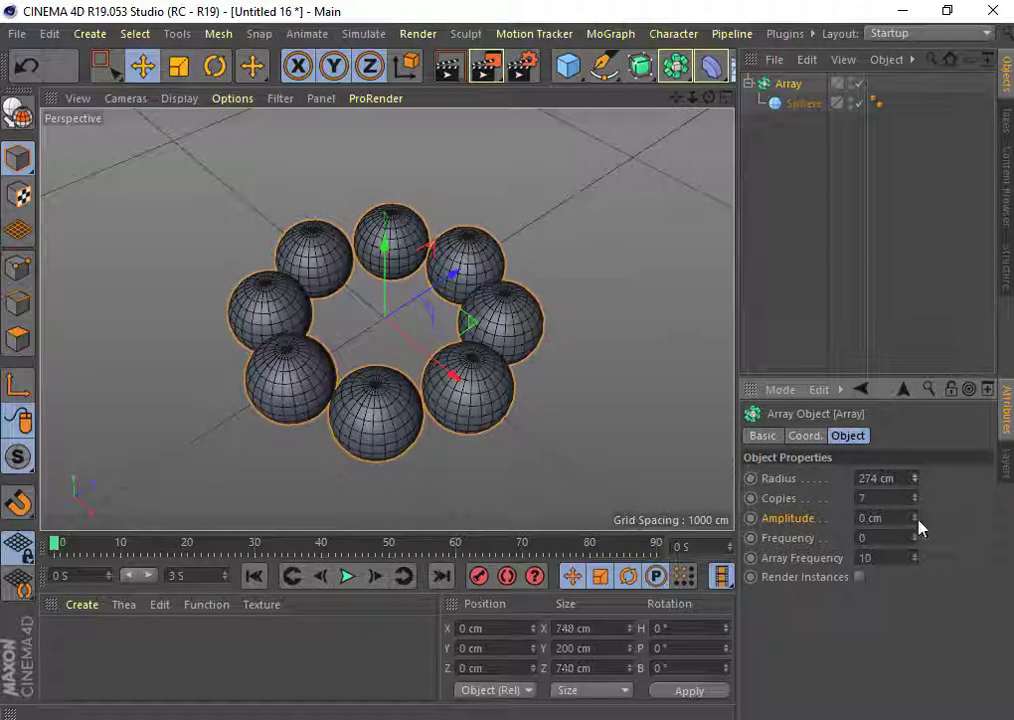
Reset the Array's Amplitude to 0 cm and widen its Radius to 313 cm.
mouse_move(914, 518)
mouse_down()
mouse_move(914, 545)
mouse_move(914, 510)
mouse_move(914, 527)
mouse_up()
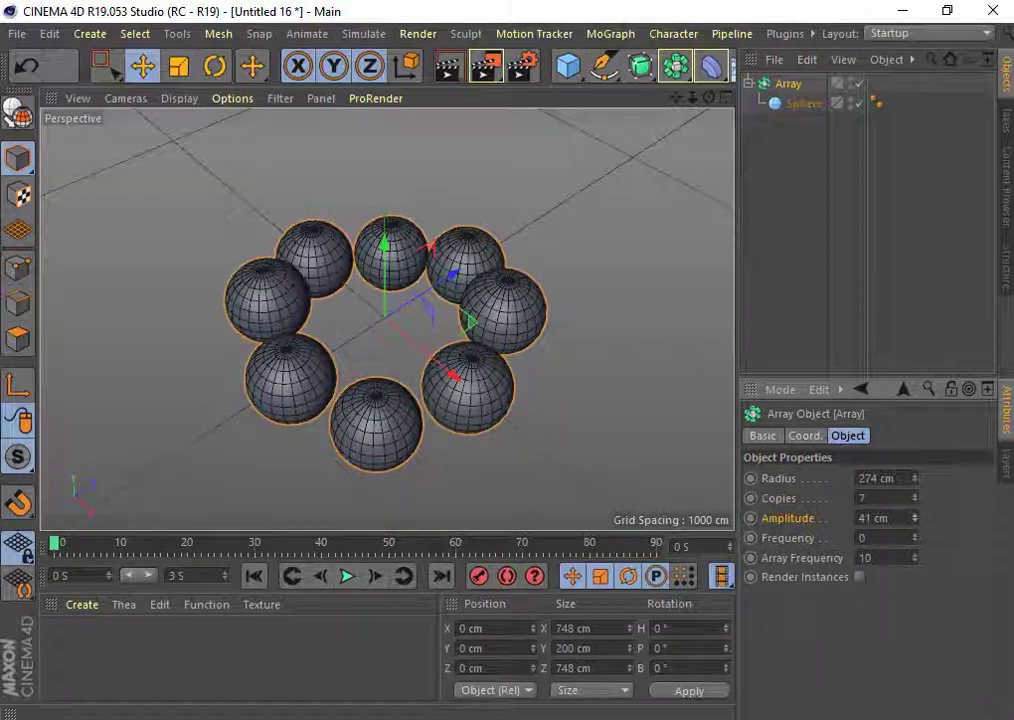
click(906, 516)
text(0)
key(Return)
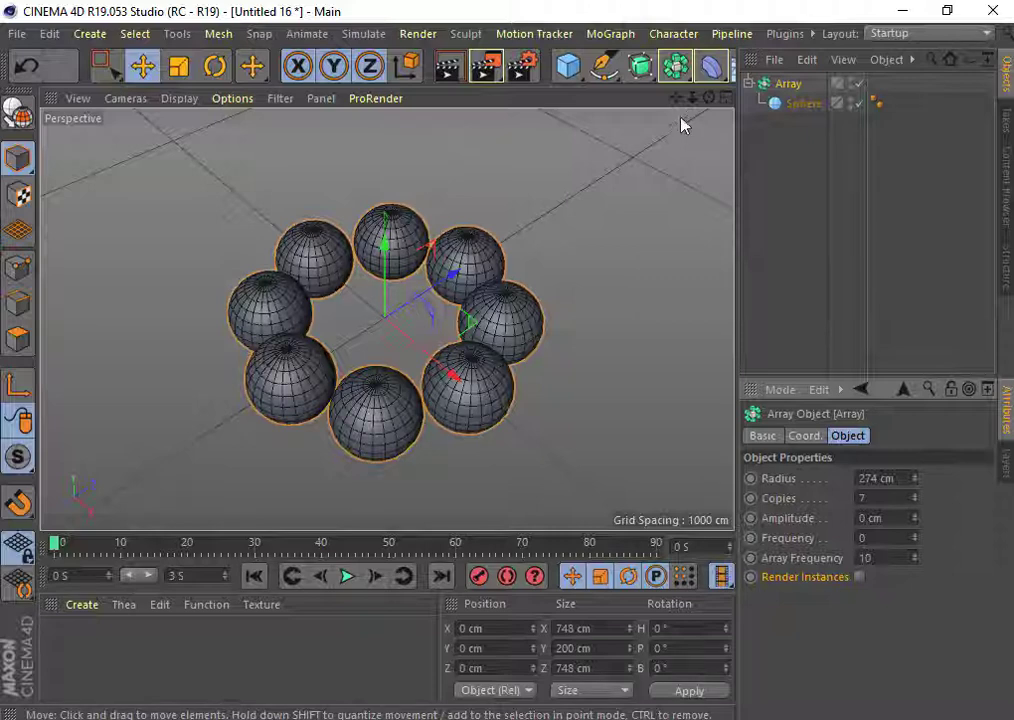
mouse_move(709, 98)
mouse_down()
mouse_move(730, 100)
mouse_move(705, 115)
mouse_move(789, 389)
mouse_up()
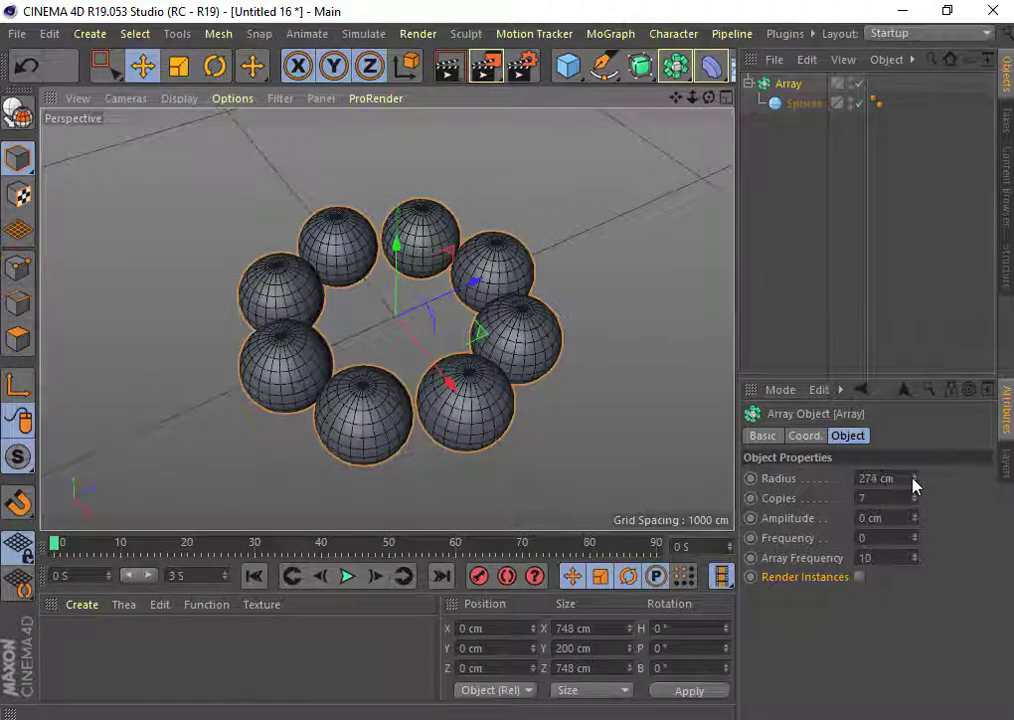
drag(913, 478, 913, 450)
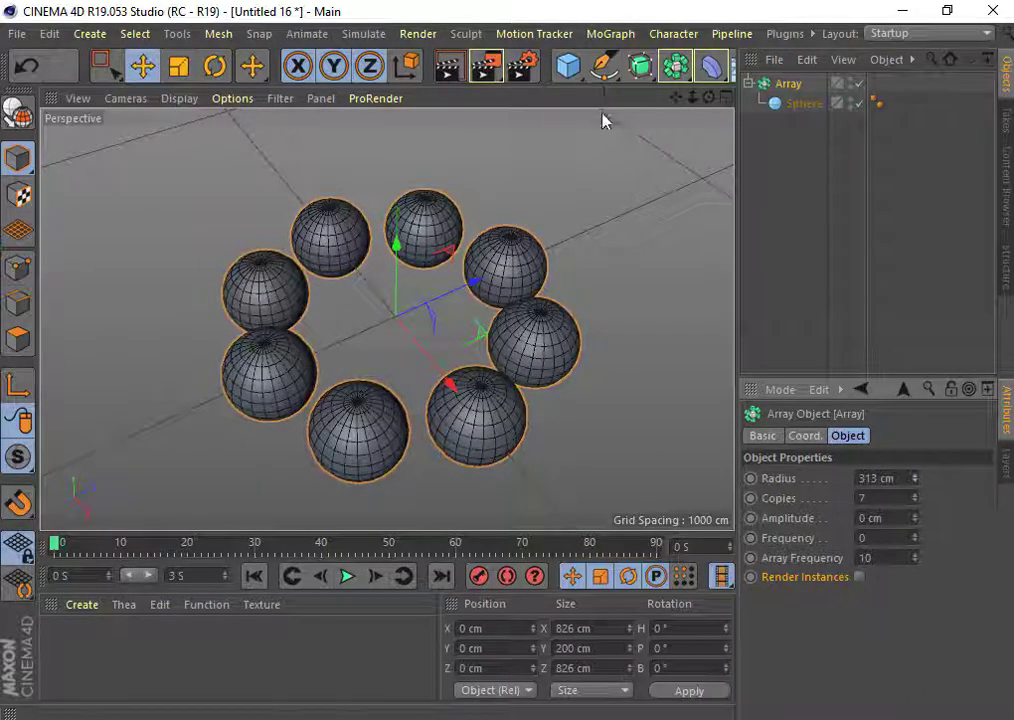
Add a Torus and scale it to about 142% so it cuts through the spheres.
click(578, 72)
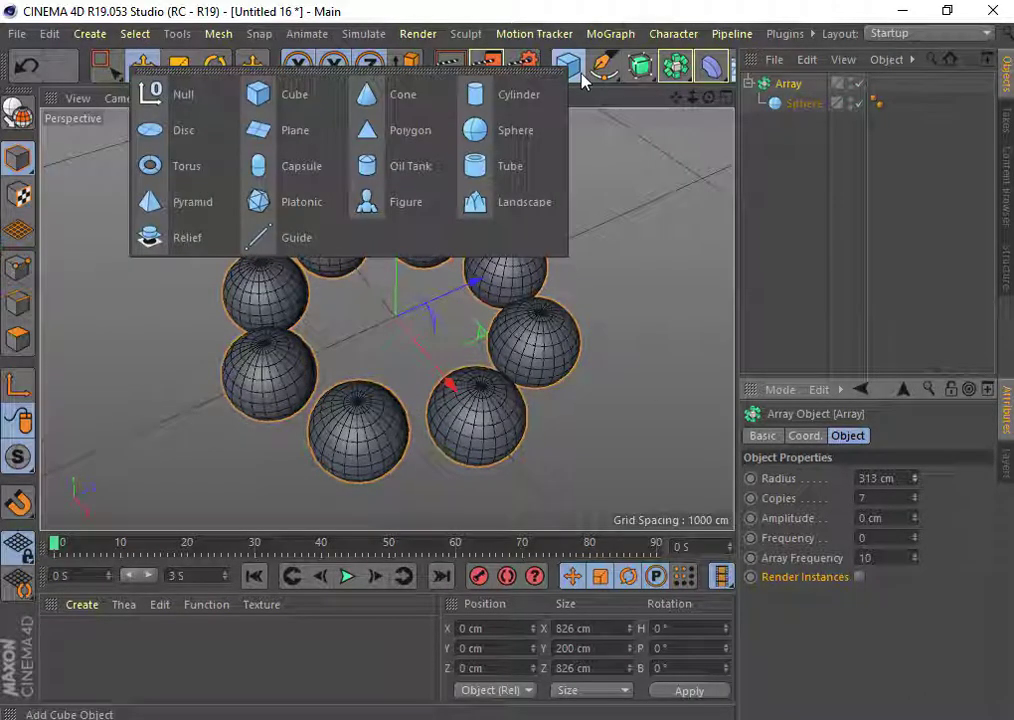
click(214, 176)
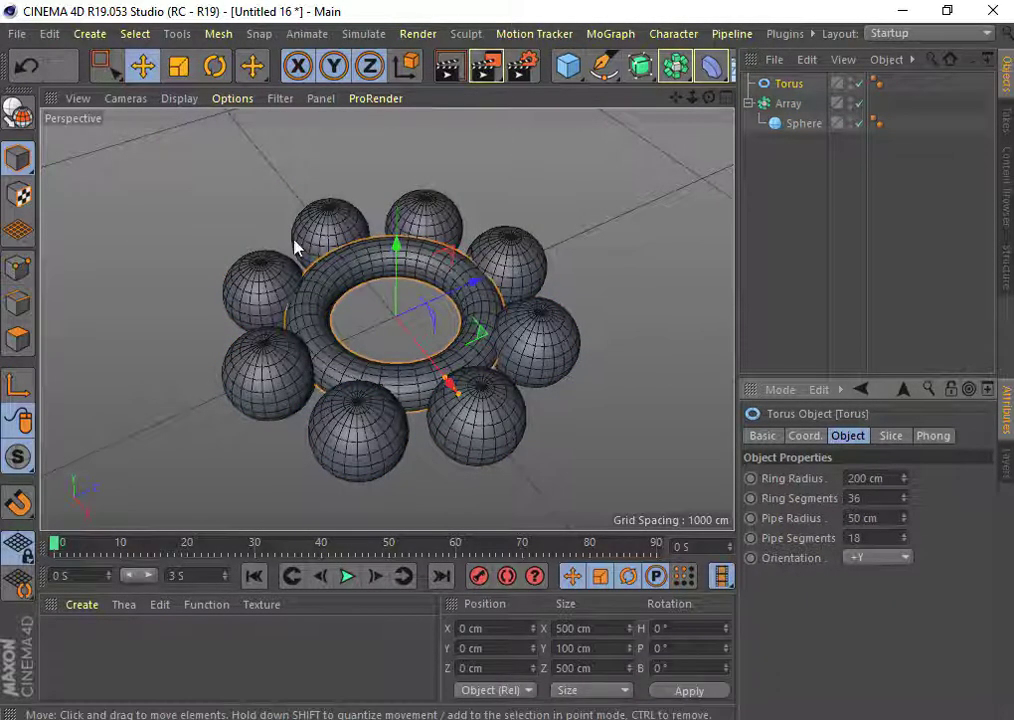
click(179, 66)
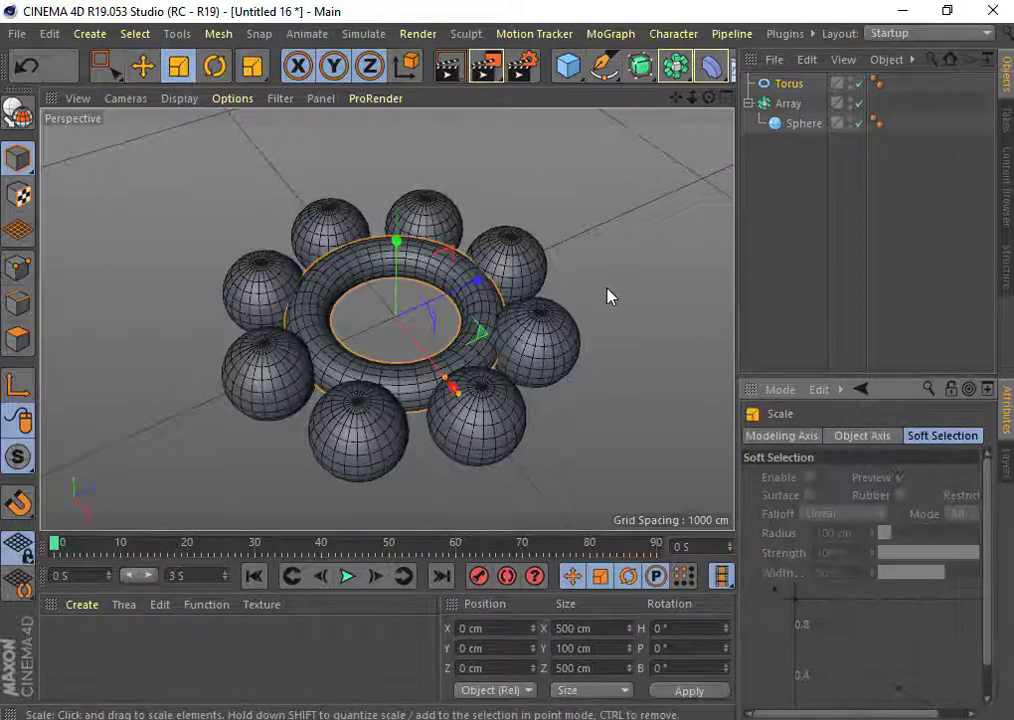
drag(607, 294, 800, 263)
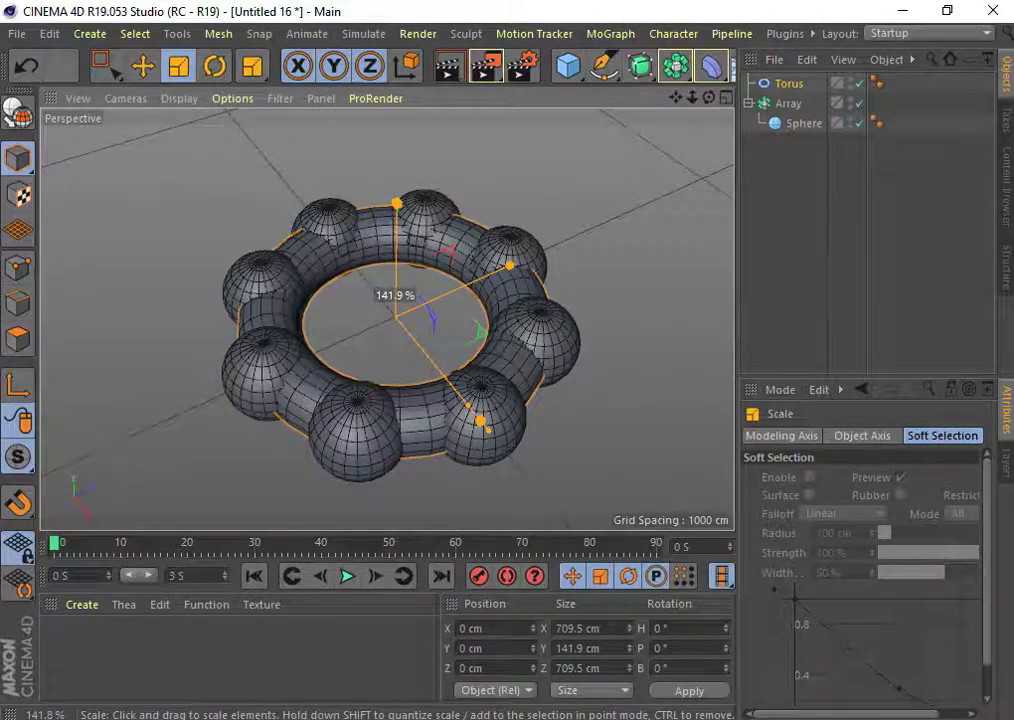
drag(800, 263, 531, 302)
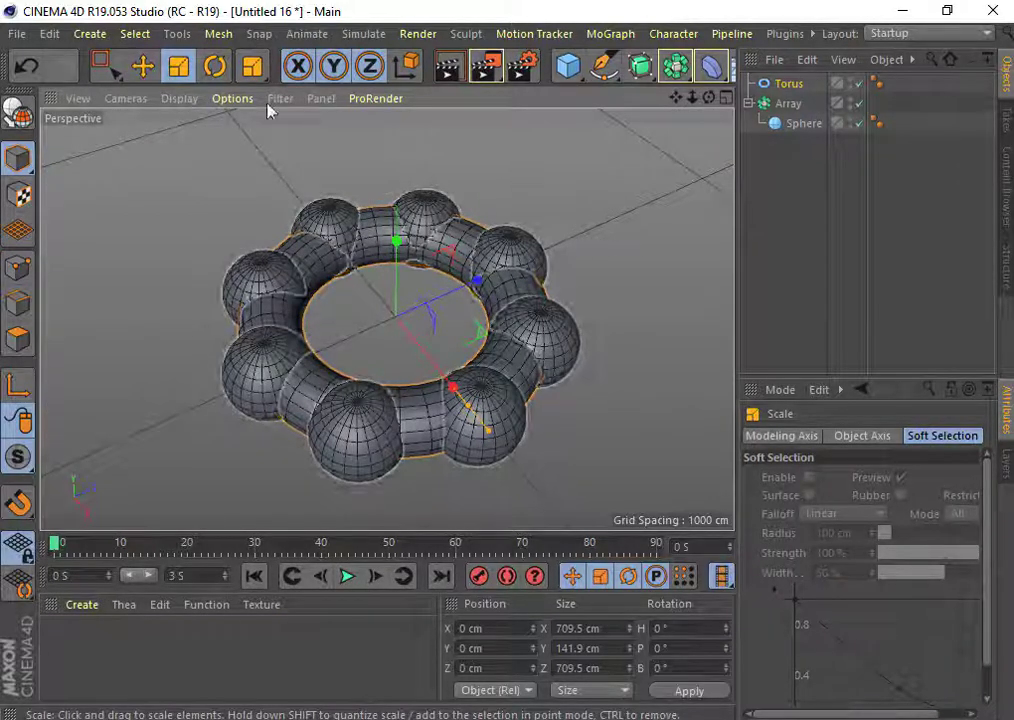
Lower the torus along Y to about -12.7 cm.
click(142, 66)
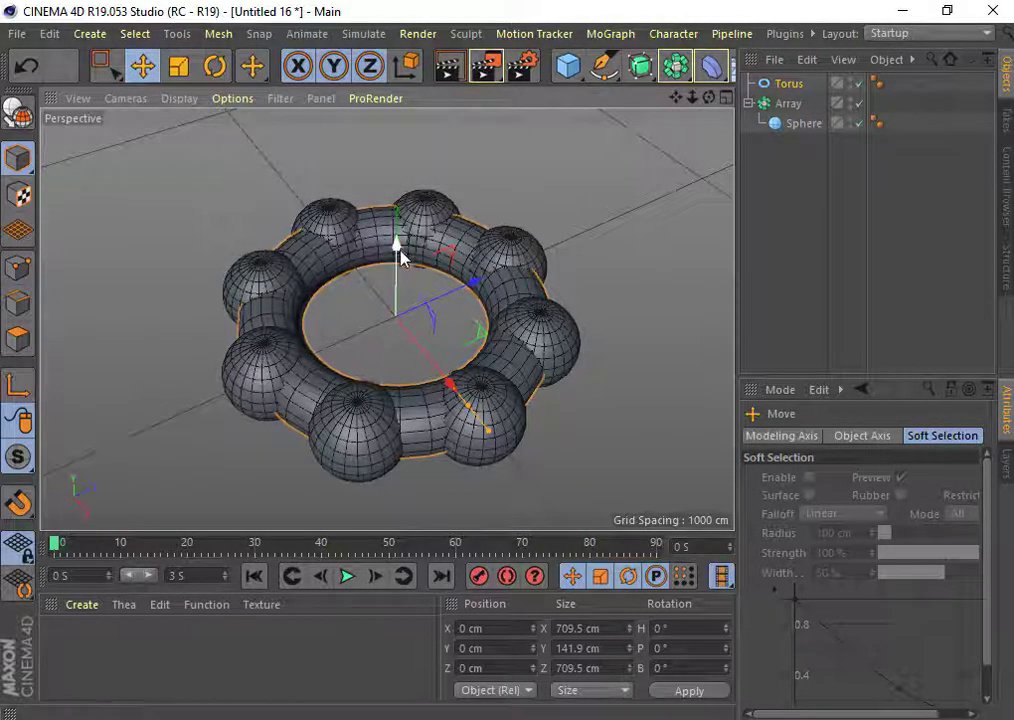
drag(400, 258, 496, 283)
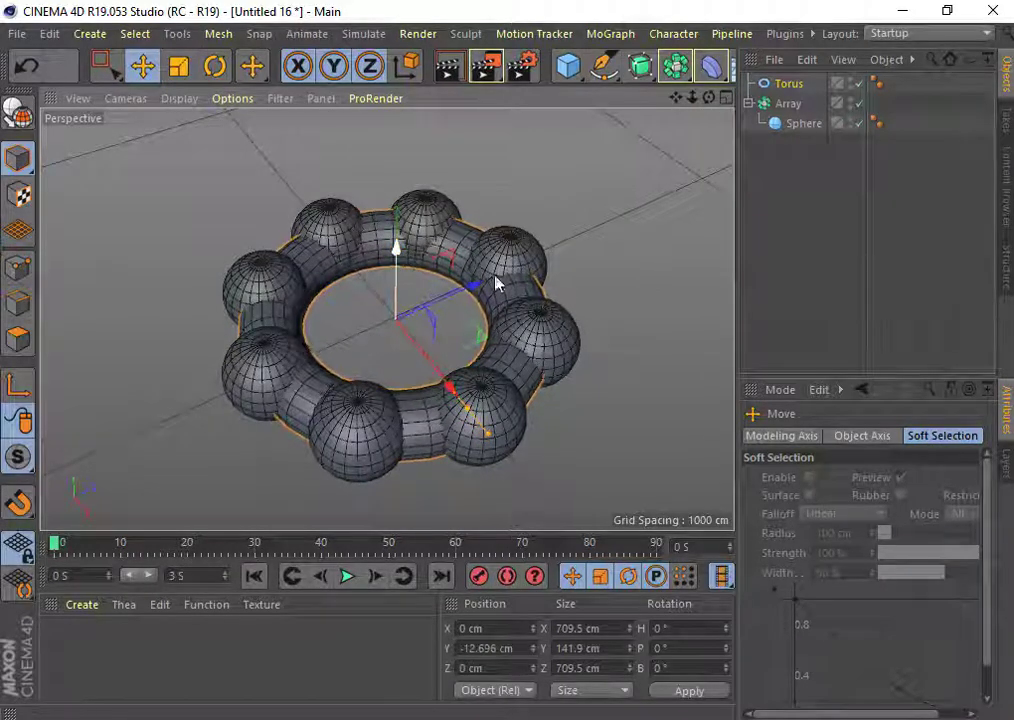
click(788, 103)
Shrink the torus's Ring Radius, raise it to about 8 cm, and scale it to roughly 110%.
click(790, 84)
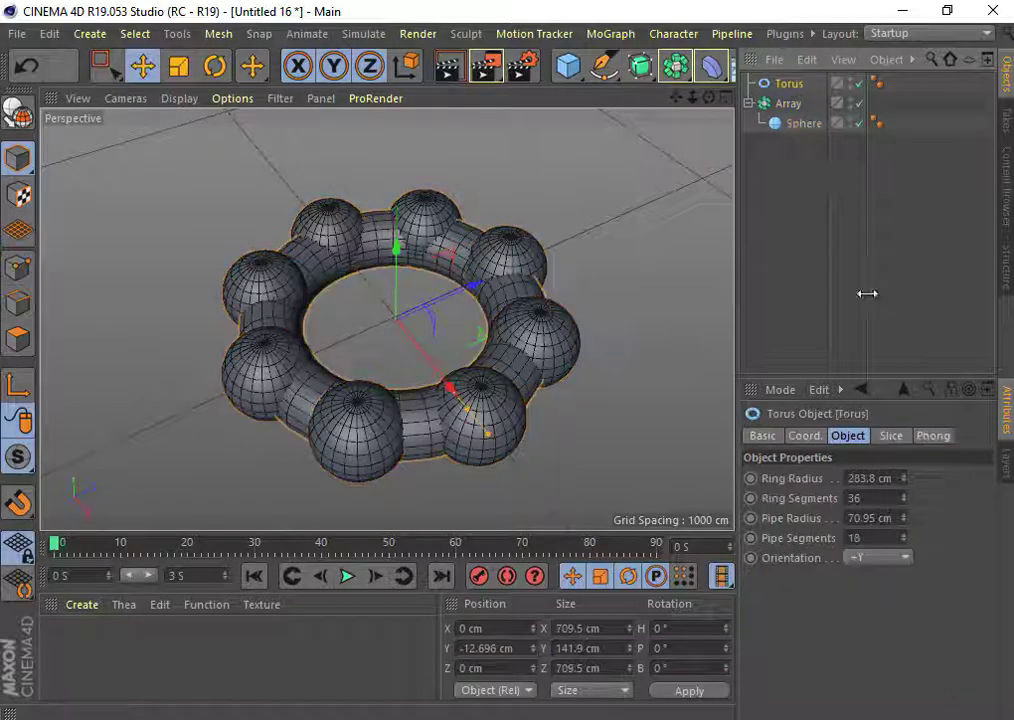
mouse_move(904, 487)
mouse_down()
mouse_move(904, 545)
mouse_move(904, 512)
mouse_up()
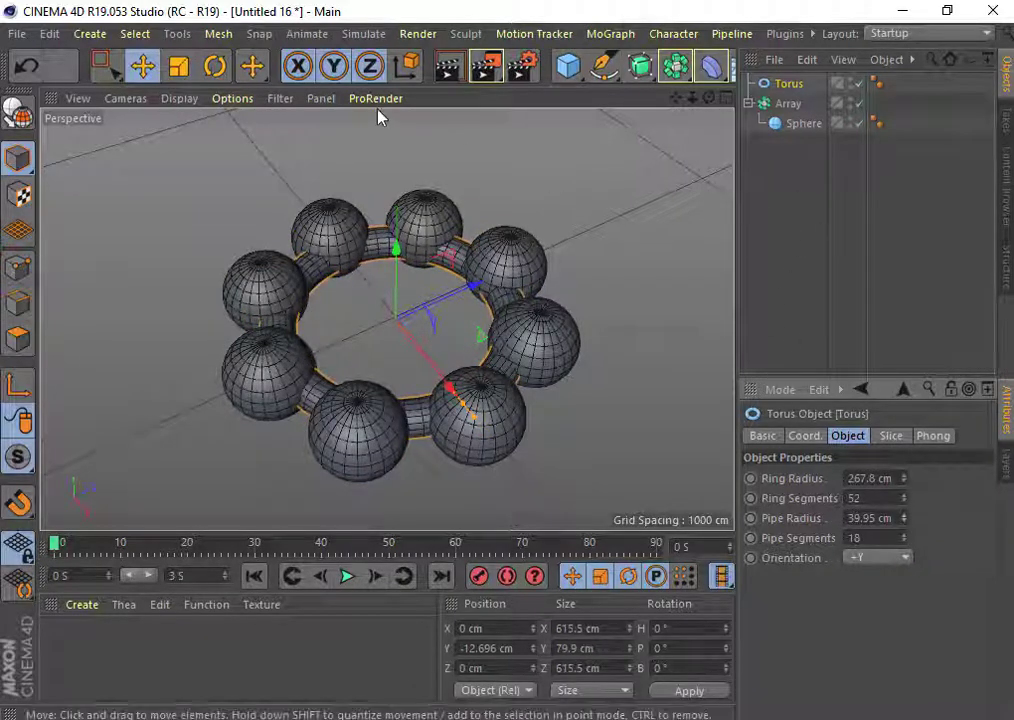
drag(398, 253, 396, 238)
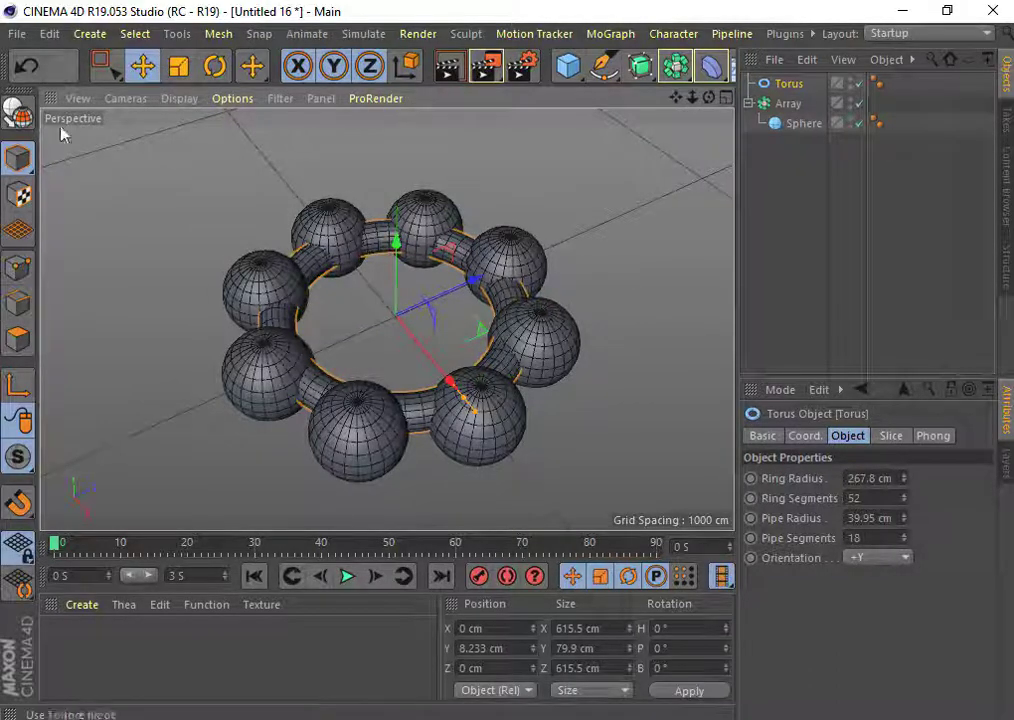
click(180, 66)
drag(575, 260, 697, 224)
click(263, 152)
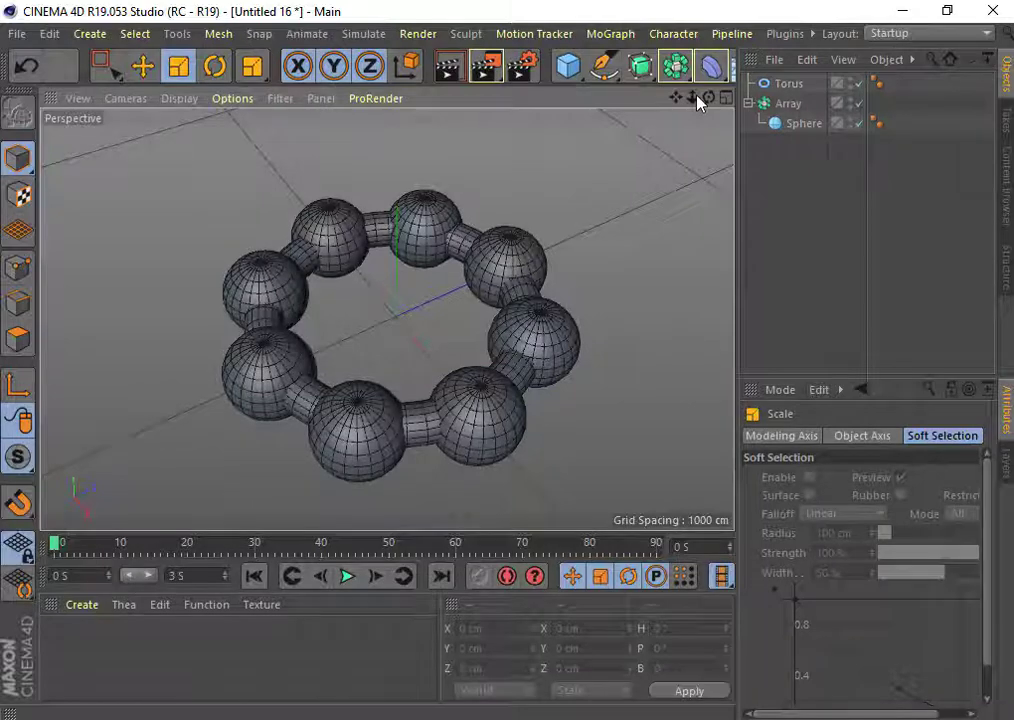
mouse_move(697, 101)
mouse_down()
mouse_move(694, 110)
mouse_move(740, 120)
mouse_move(745, 170)
mouse_move(790, 160)
mouse_up()
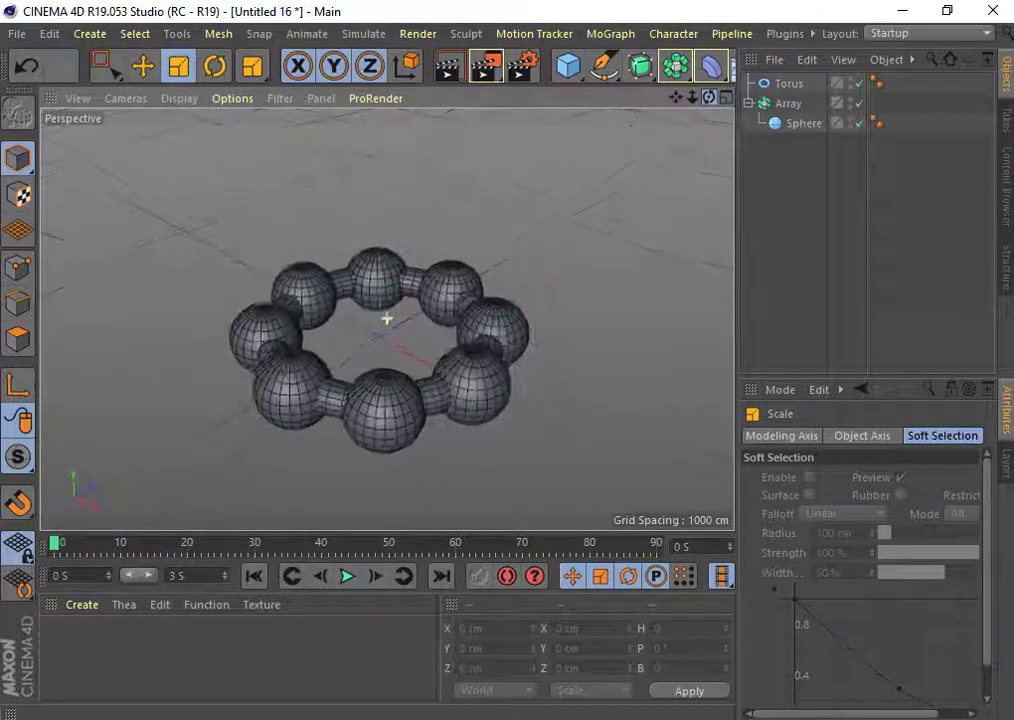
mouse_move(790, 160)
mouse_down()
mouse_move(800, 175)
mouse_move(638, 154)
mouse_up()
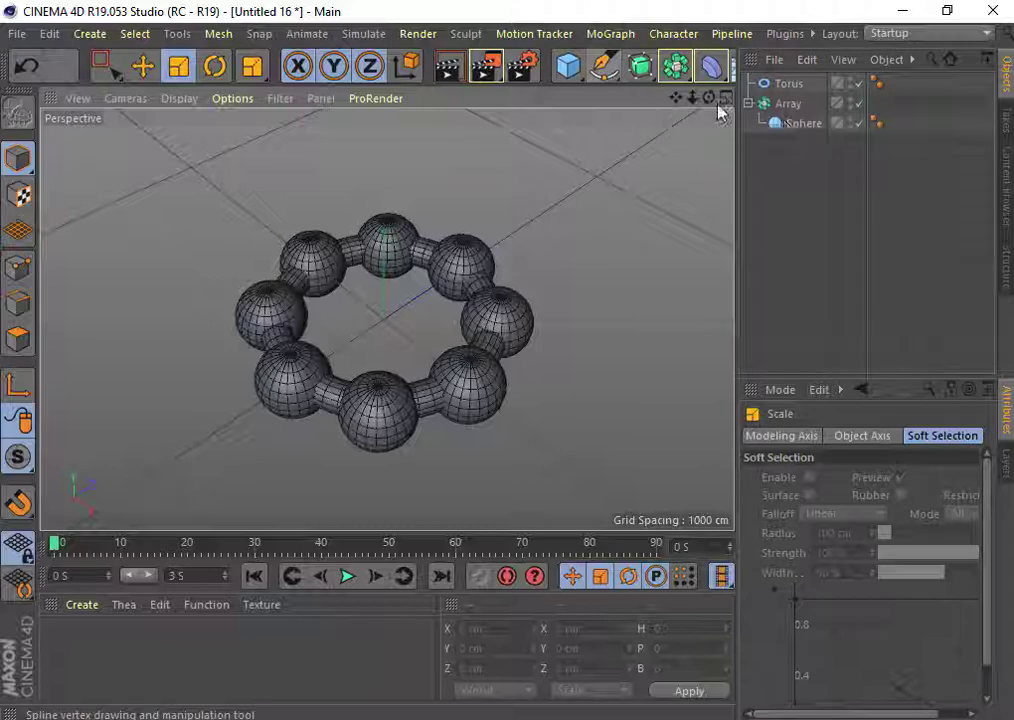
click(806, 84)
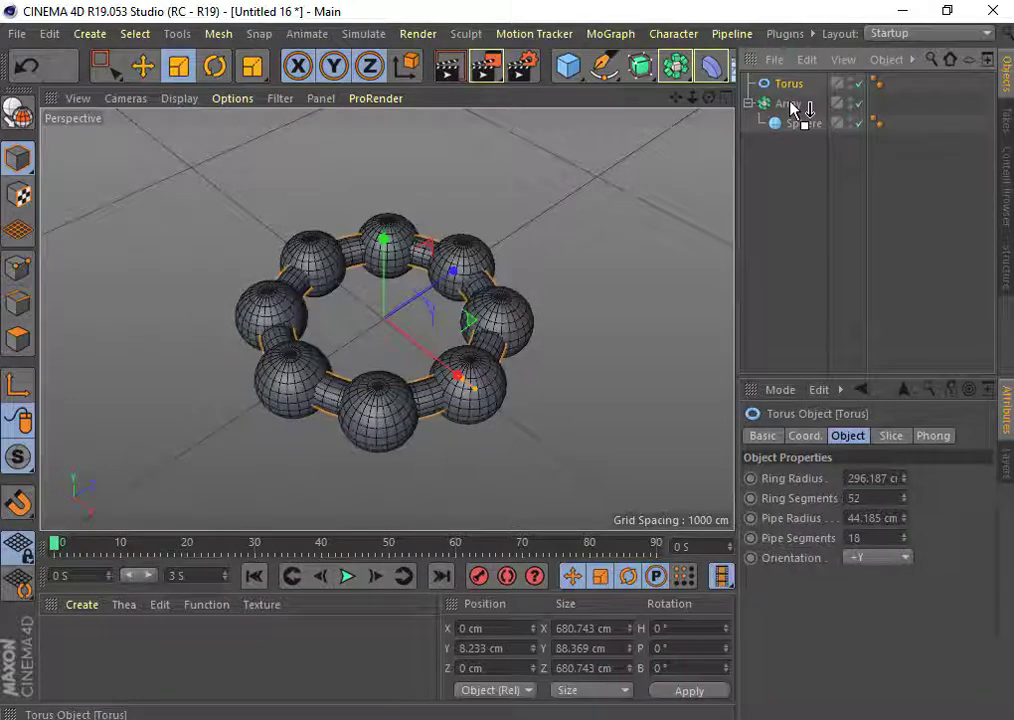
Make the Torus a child of the Array and view the eight-ring rosette from above.
drag(795, 108, 790, 104)
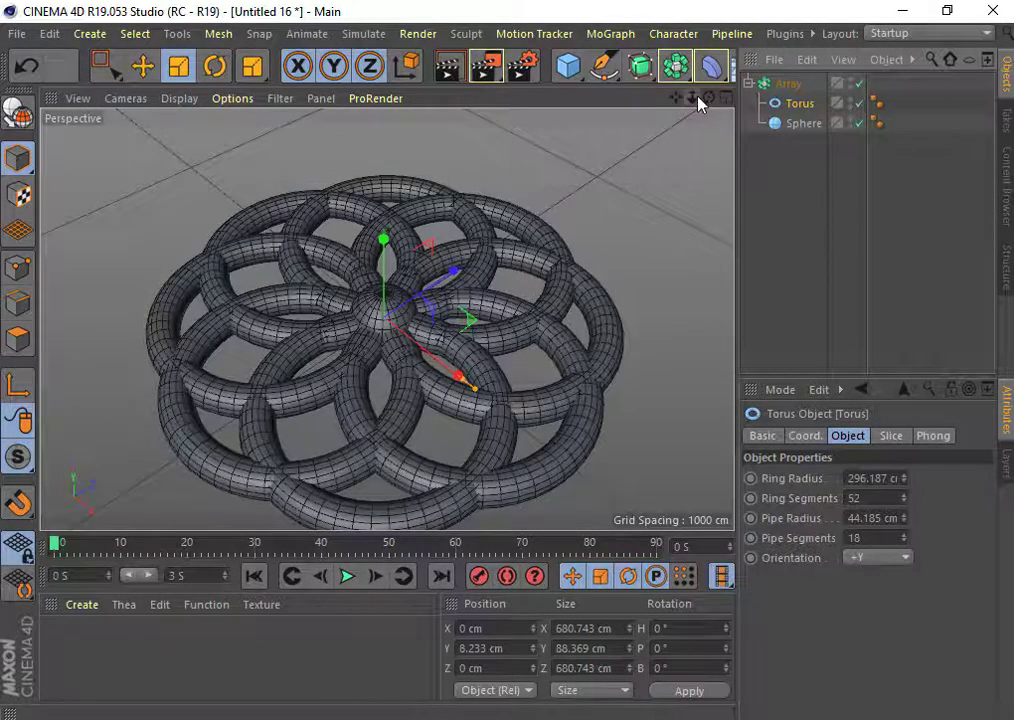
drag(699, 99, 407, 372)
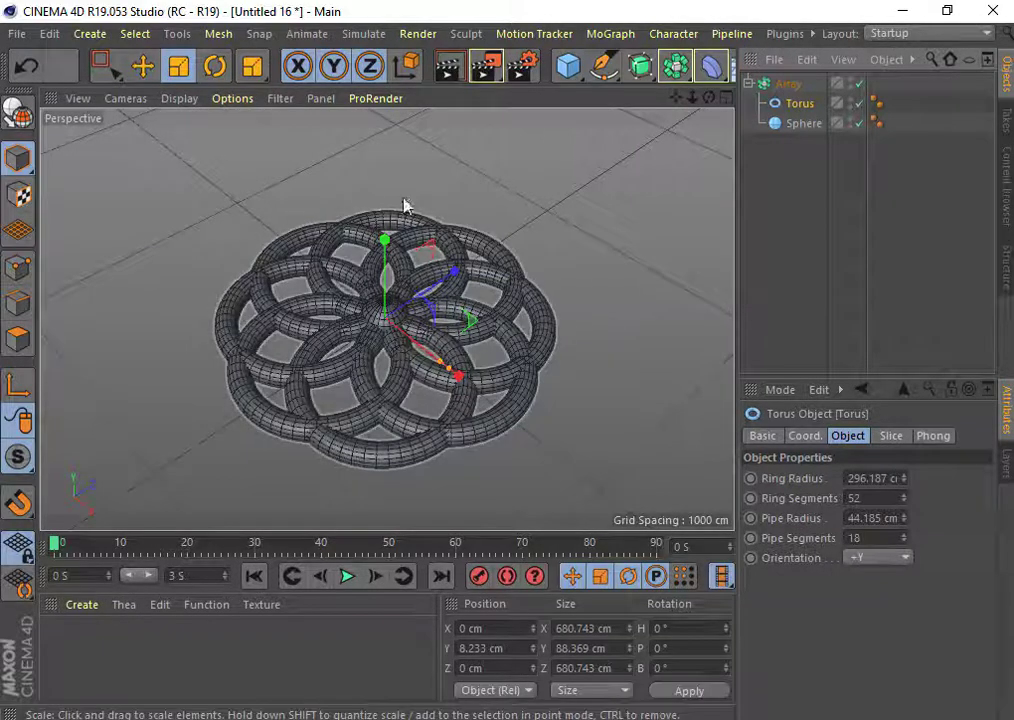
mouse_move(708, 97)
mouse_down()
mouse_move(690, 125)
mouse_move(700, 108)
mouse_move(757, 132)
mouse_up()
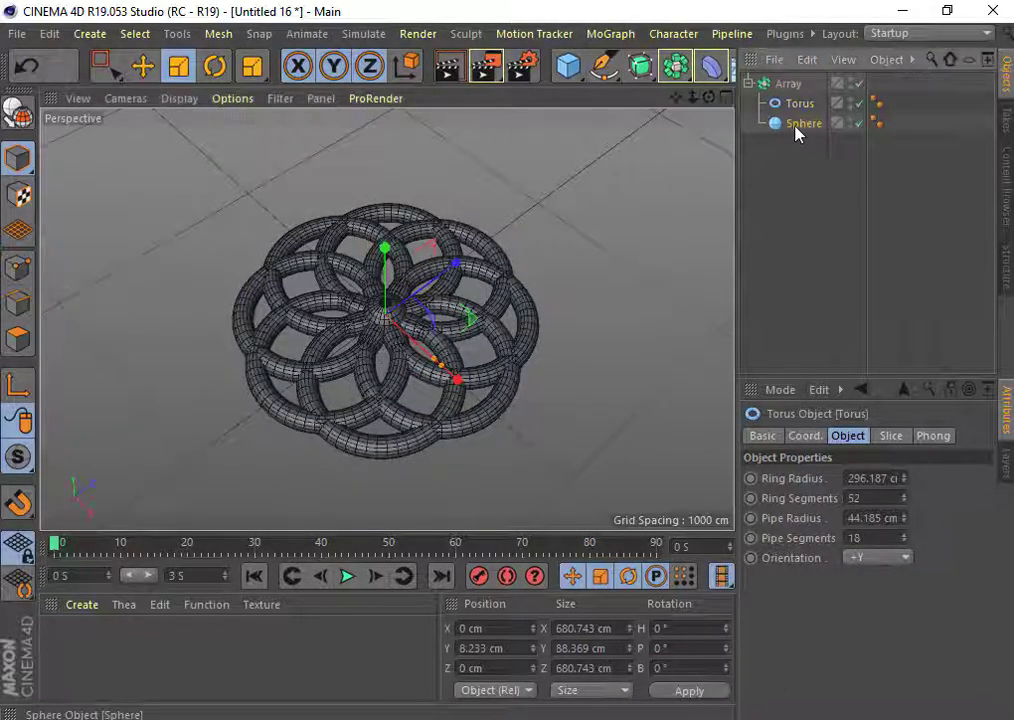
key(Delete)
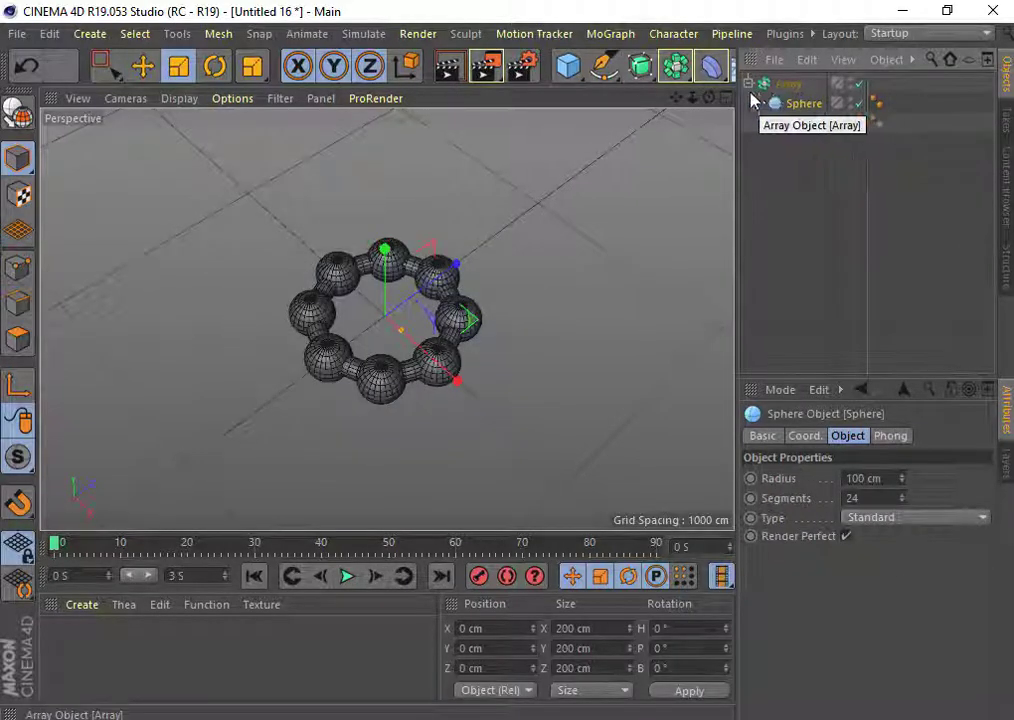
key(ctrl+z)
mouse_move(692, 97)
mouse_down()
mouse_move(770, 115)
mouse_move(806, 100)
mouse_up()
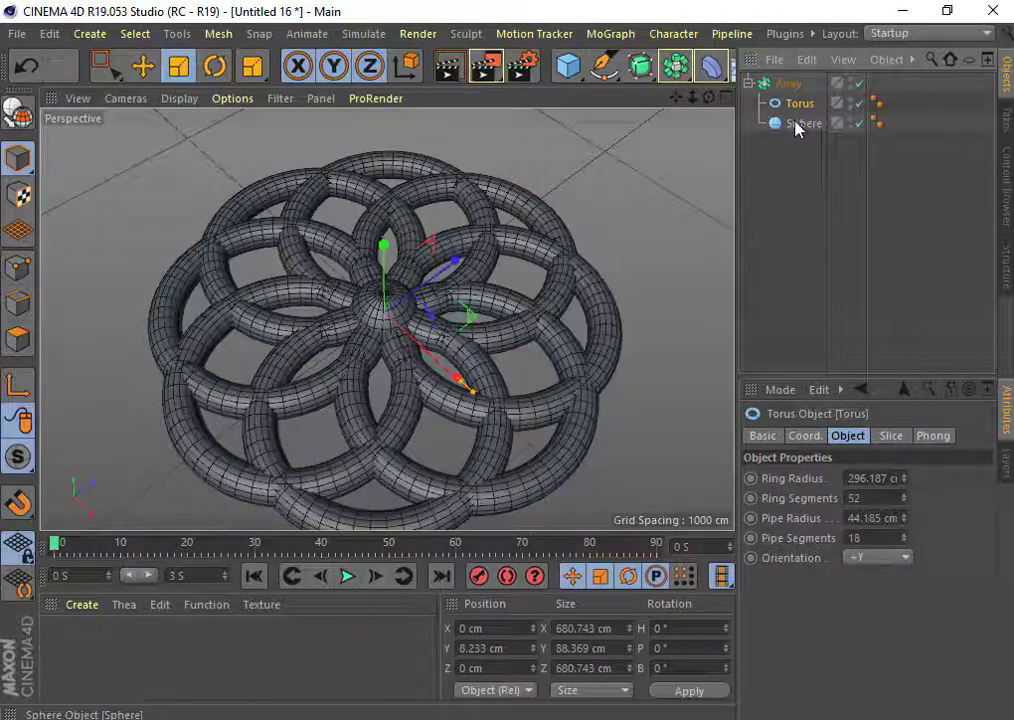
drag(693, 98, 645, 100)
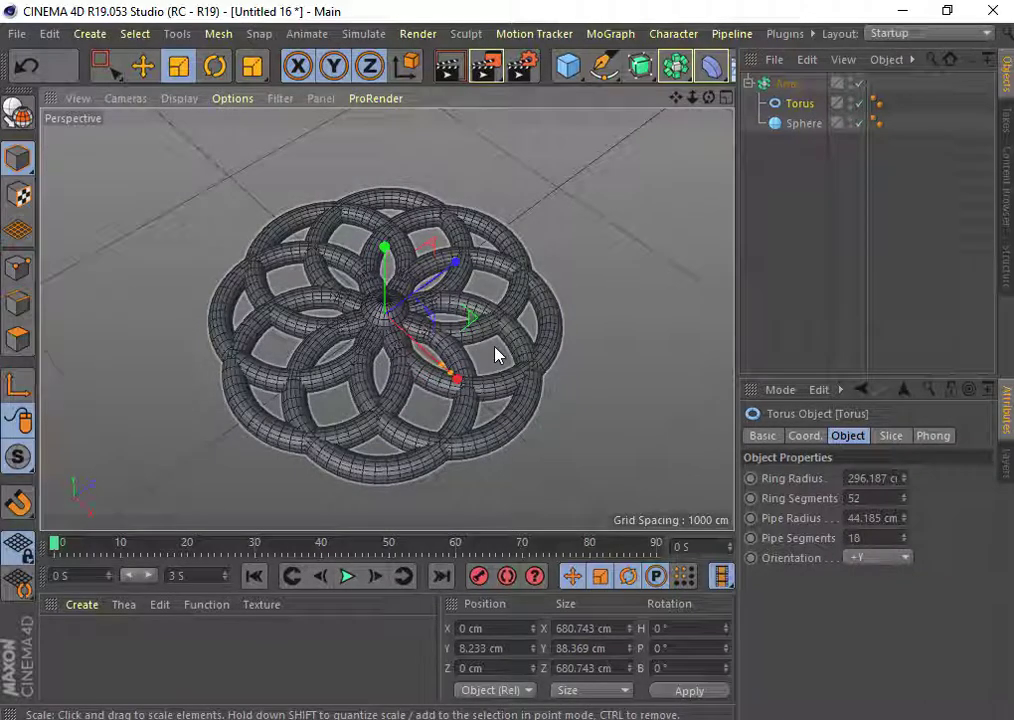
mouse_move(694, 99)
mouse_down()
mouse_move(670, 120)
mouse_move(697, 107)
mouse_up()
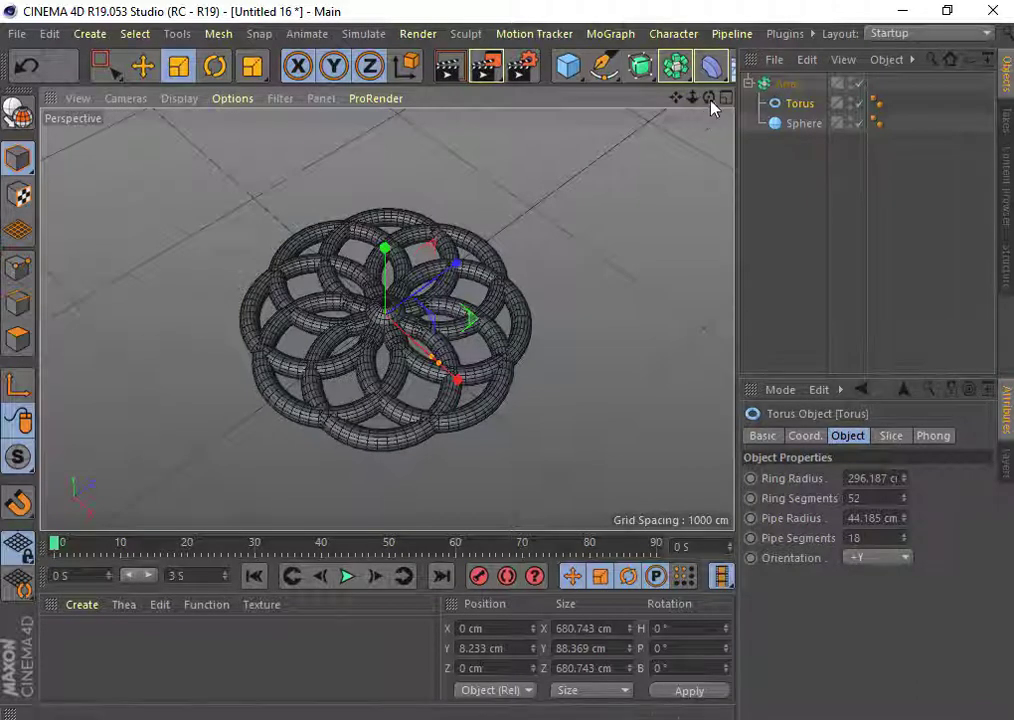
mouse_move(710, 98)
mouse_down()
mouse_move(690, 112)
mouse_move(688, 140)
mouse_move(690, 115)
mouse_move(710, 116)
mouse_move(695, 99)
mouse_move(709, 100)
mouse_move(692, 97)
mouse_move(711, 98)
mouse_move(708, 117)
mouse_up()
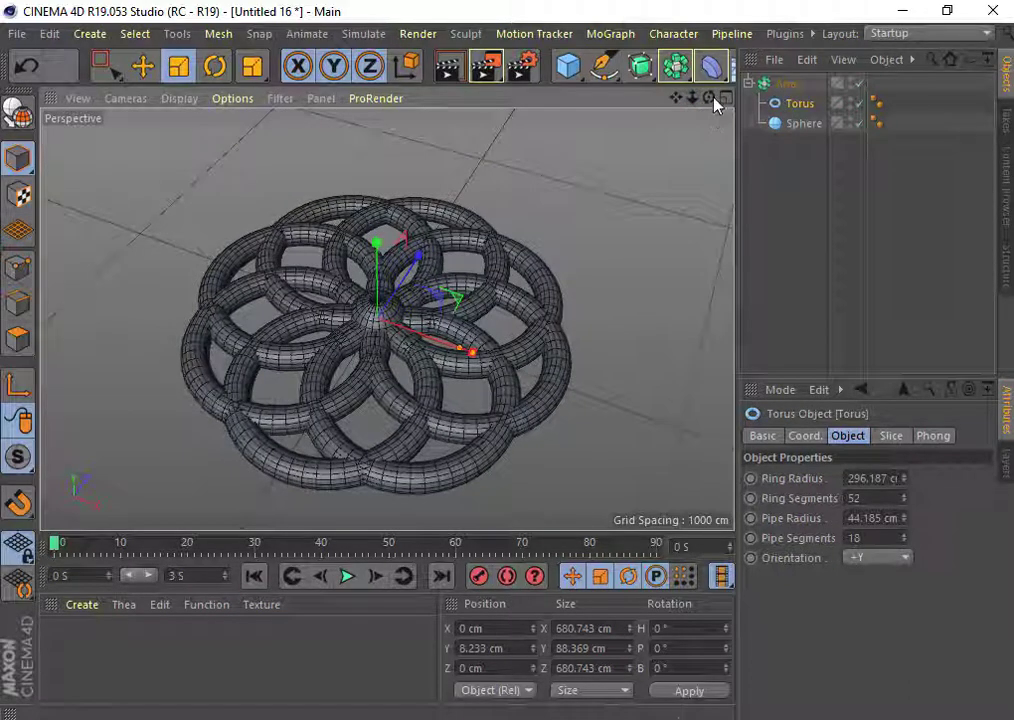
mouse_move(709, 97)
mouse_down()
mouse_move(680, 100)
mouse_move(706, 101)
mouse_up()
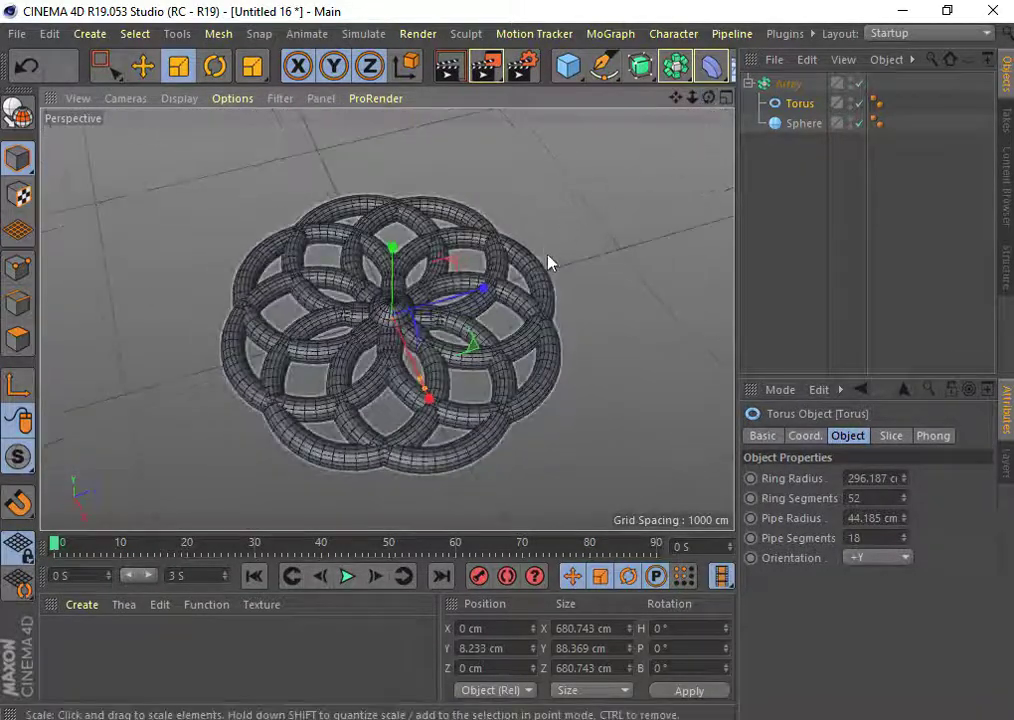